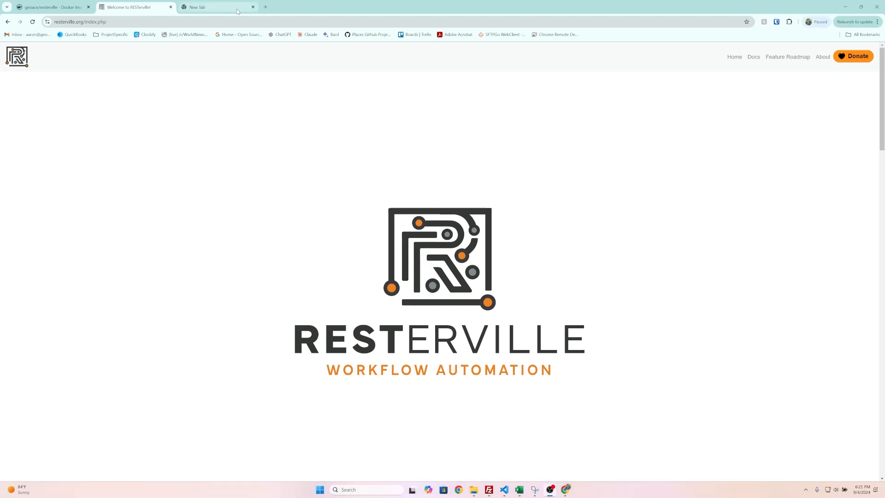
- Search Google for "google cloud platform" in a new tab and open the Google Cloud website
{"action": "left_click", "coordinate": [237, 12]}
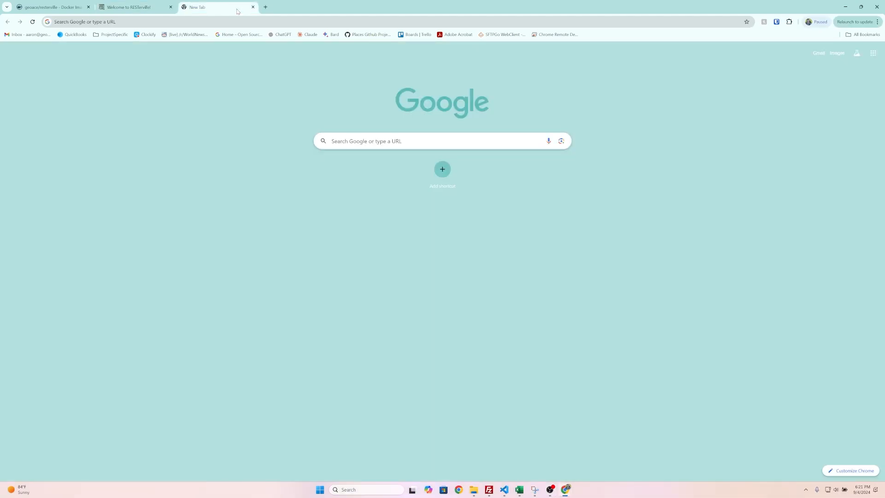
{"action": "left_click", "coordinate": [342, 146]}
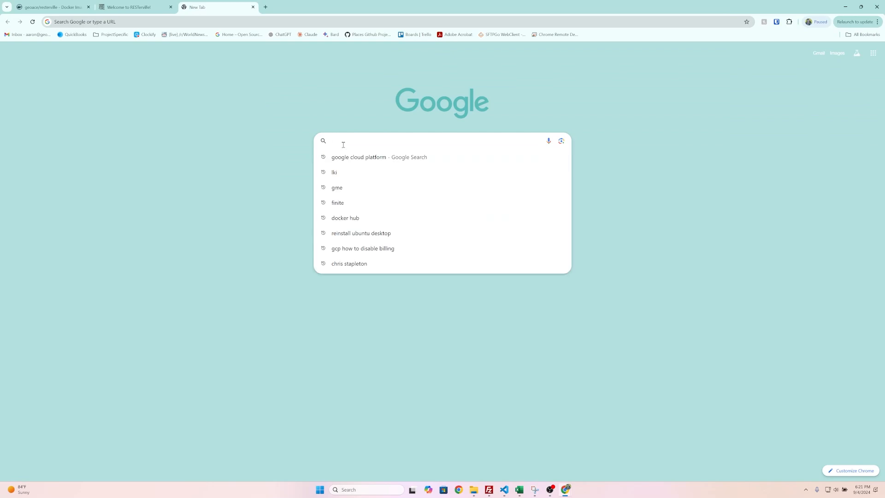
{"action": "left_click", "coordinate": [366, 157]}
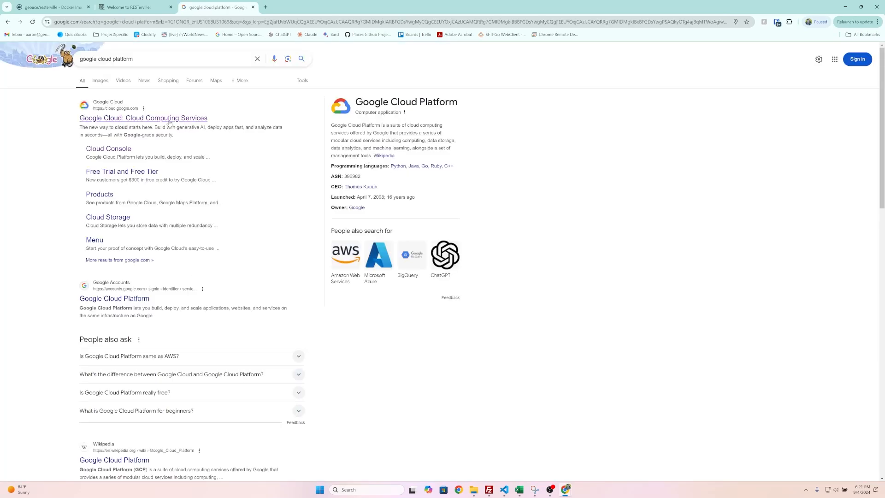
{"action": "left_click", "coordinate": [169, 120]}
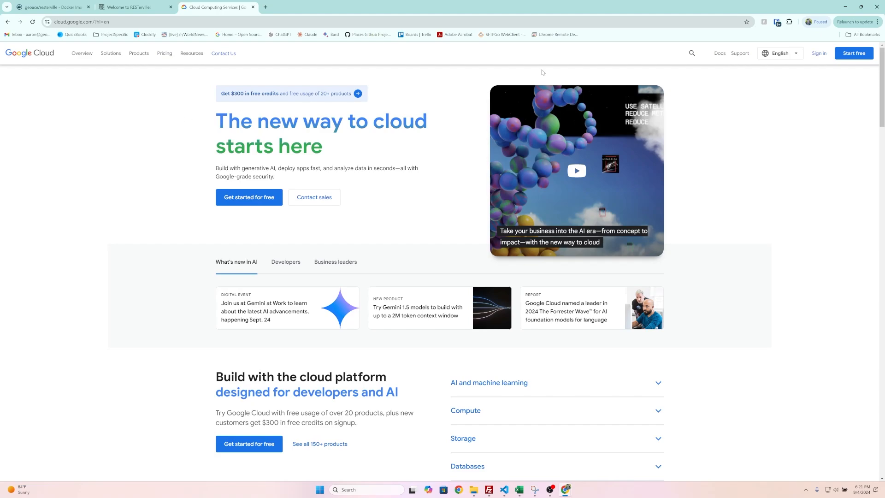
- Sign in to Google Cloud with the existing account, entering its password
{"action": "left_click", "coordinate": [819, 54]}
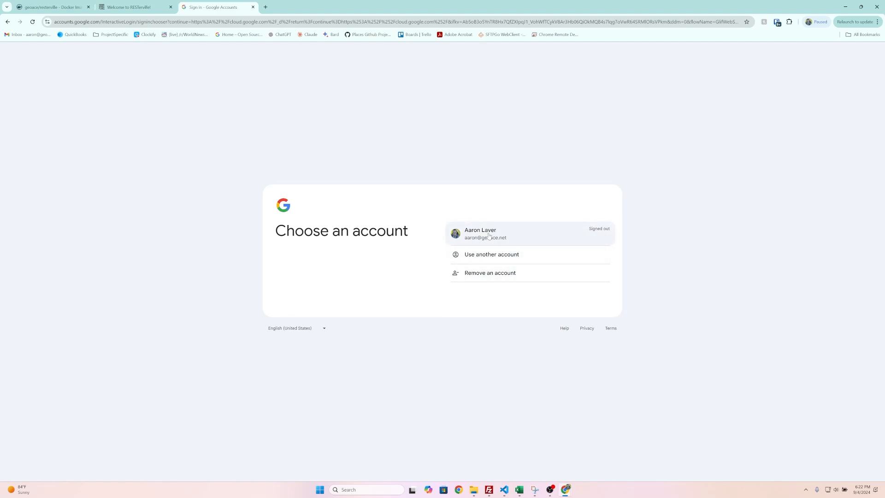
{"action": "left_click", "coordinate": [488, 235]}
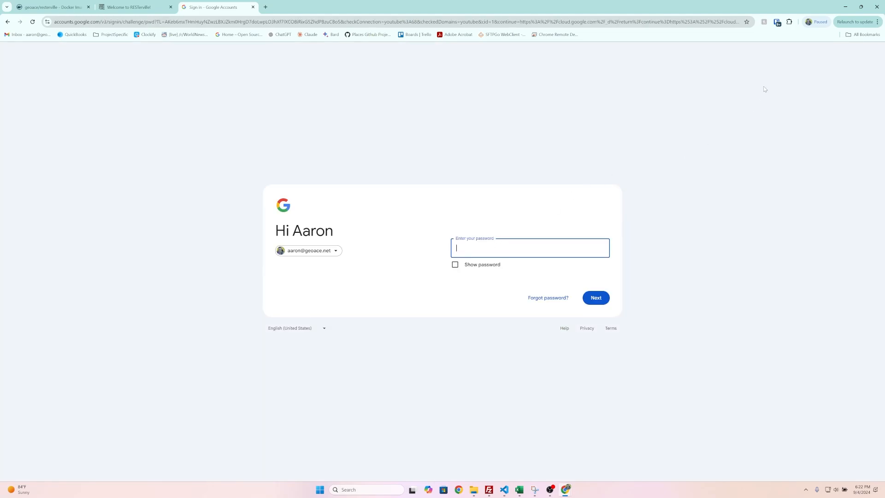
{"action": "type", "text": "••••••••••"}
{"action": "key", "text": "Return"}
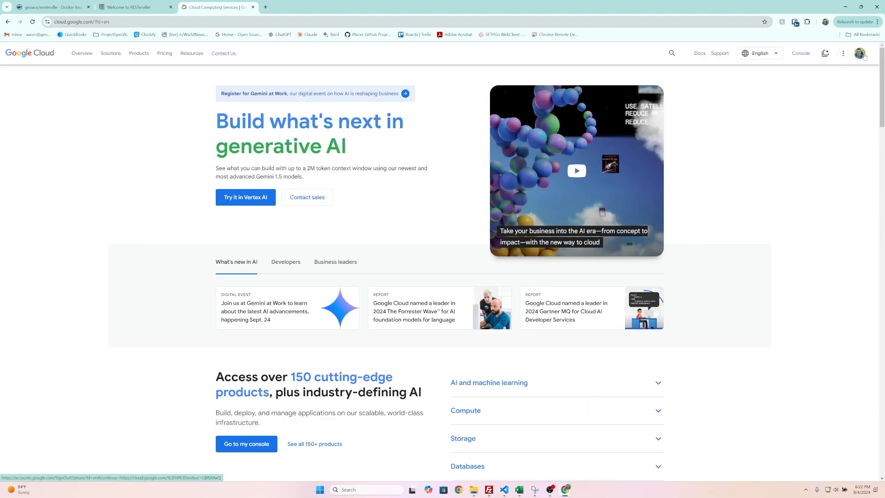
- Open the Cloud console and create a new project named rest-test
{"action": "left_click", "coordinate": [805, 55]}
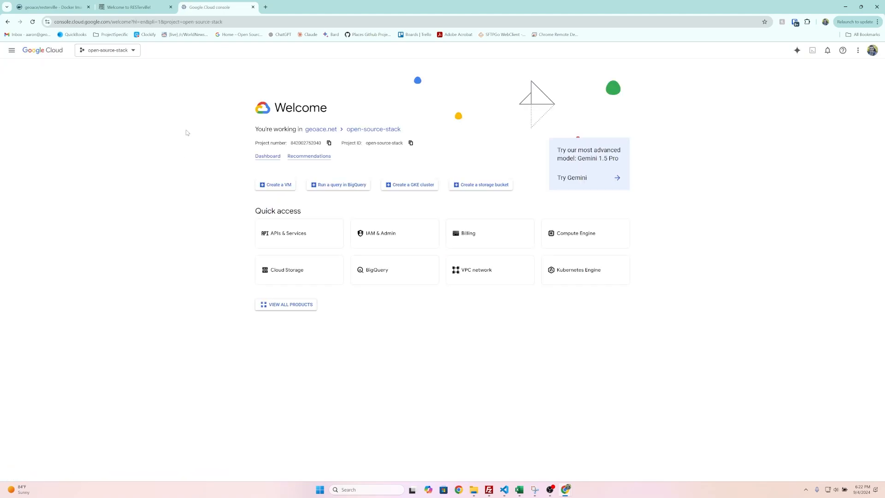
{"action": "left_click", "coordinate": [117, 51]}
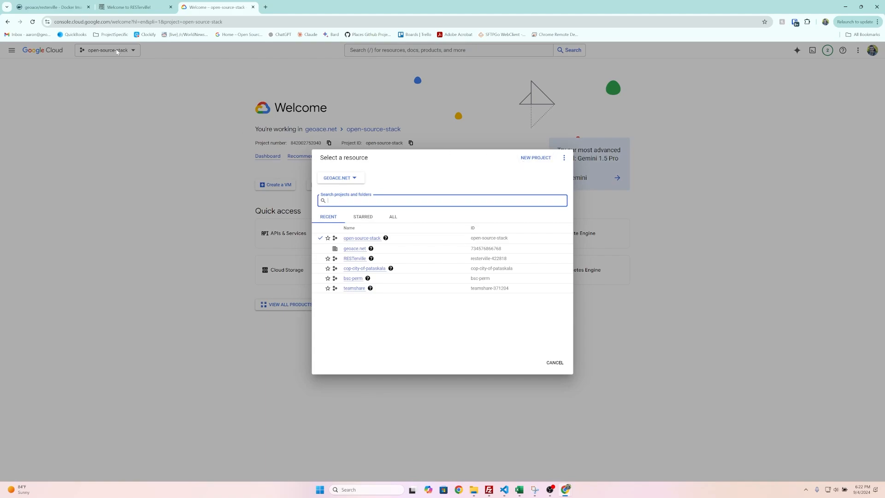
{"action": "left_click", "coordinate": [534, 158]}
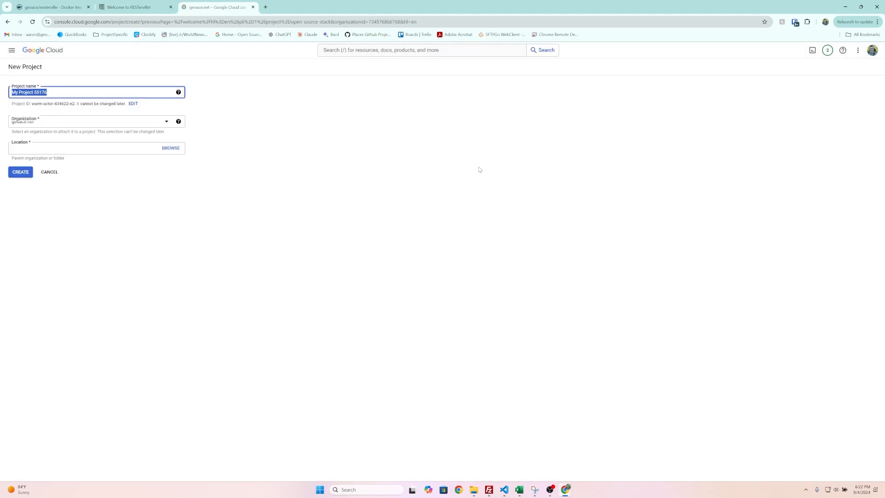
{"action": "type", "text": "r"}
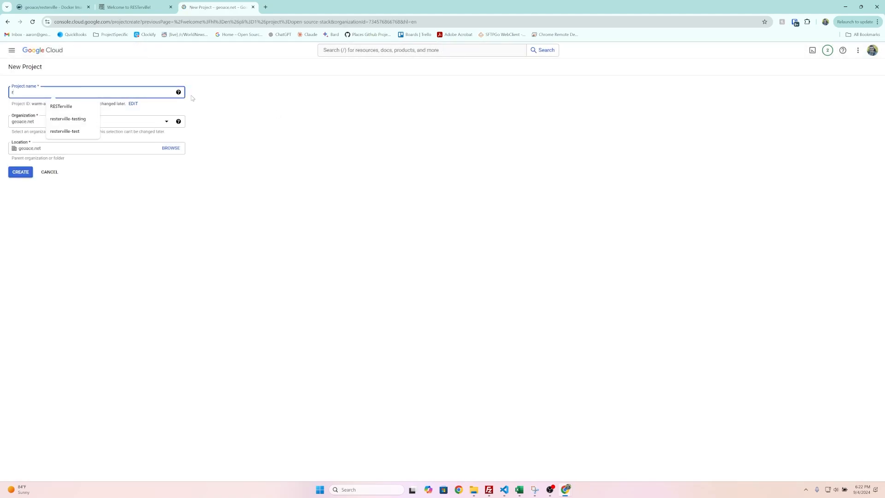
{"action": "type", "text": "est-test"}
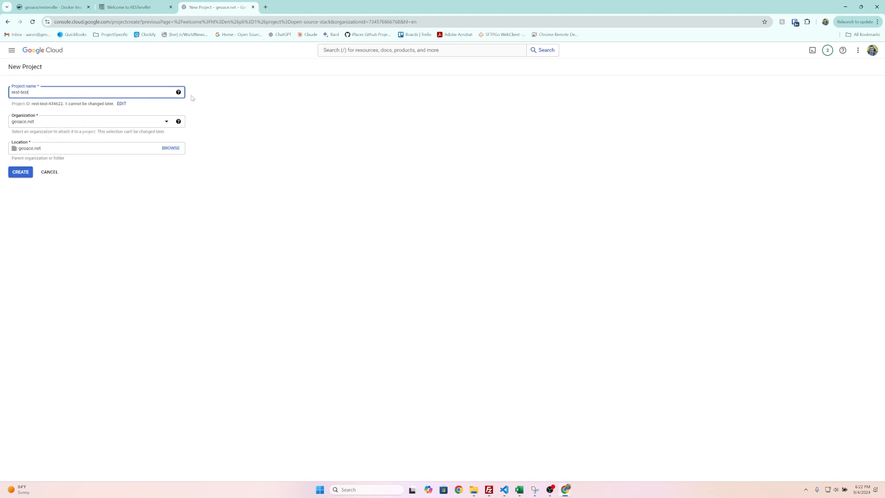
{"action": "left_click", "coordinate": [20, 173]}
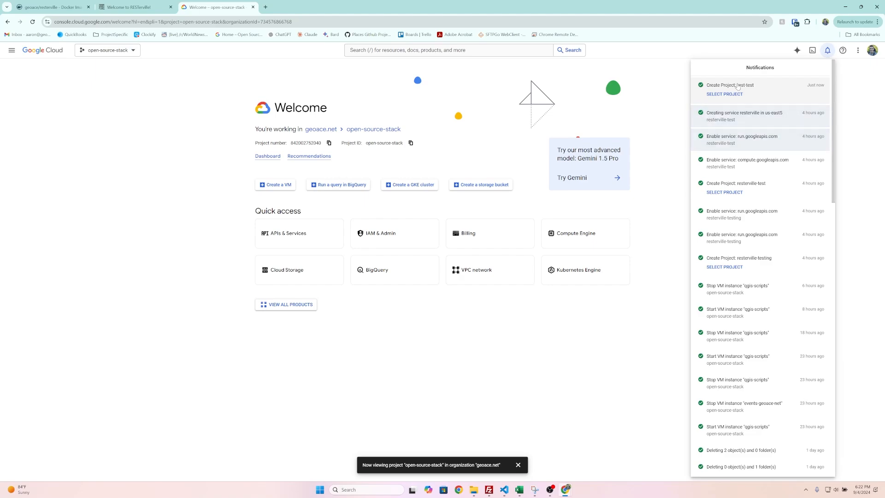
- Switch the console to the rest-test project
{"action": "left_click", "coordinate": [198, 137]}
{"action": "left_click", "coordinate": [361, 51]}
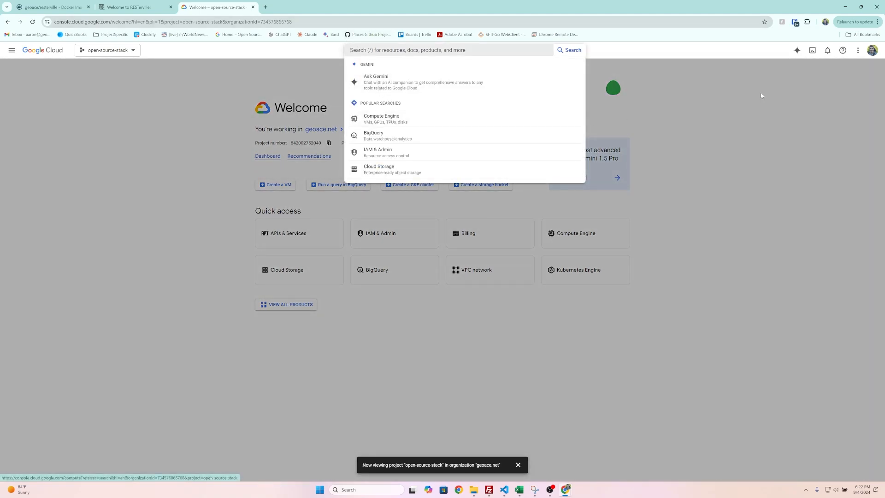
{"action": "left_click", "coordinate": [122, 53]}
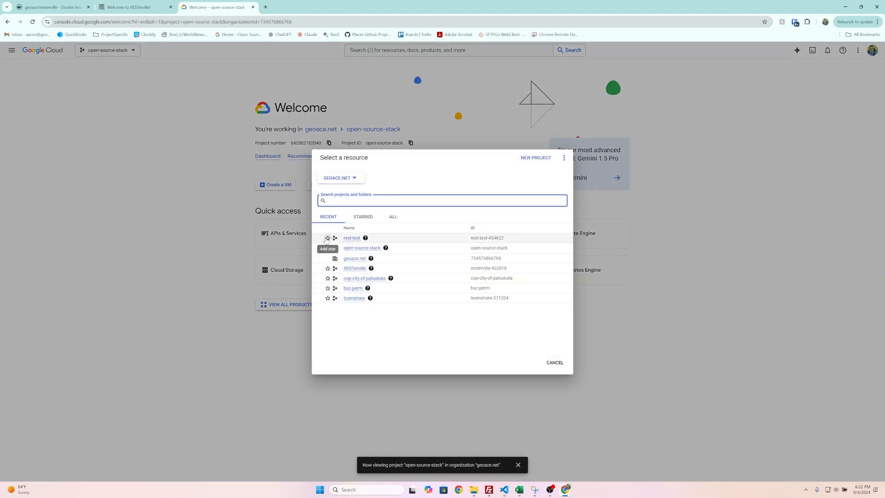
{"action": "left_click", "coordinate": [352, 240]}
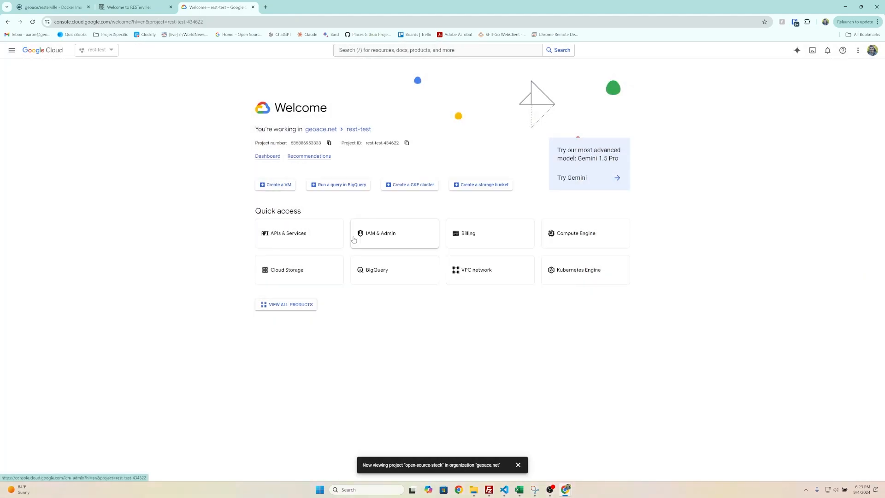
- Search for compute engine and enable the Compute Engine API
{"action": "left_click", "coordinate": [368, 51]}
{"action": "type", "text": "compute engine"}
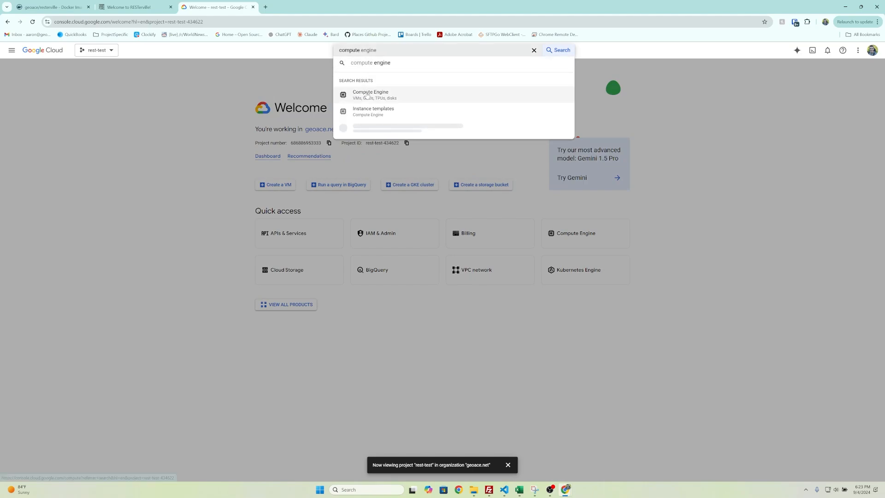
{"action": "left_click", "coordinate": [367, 95]}
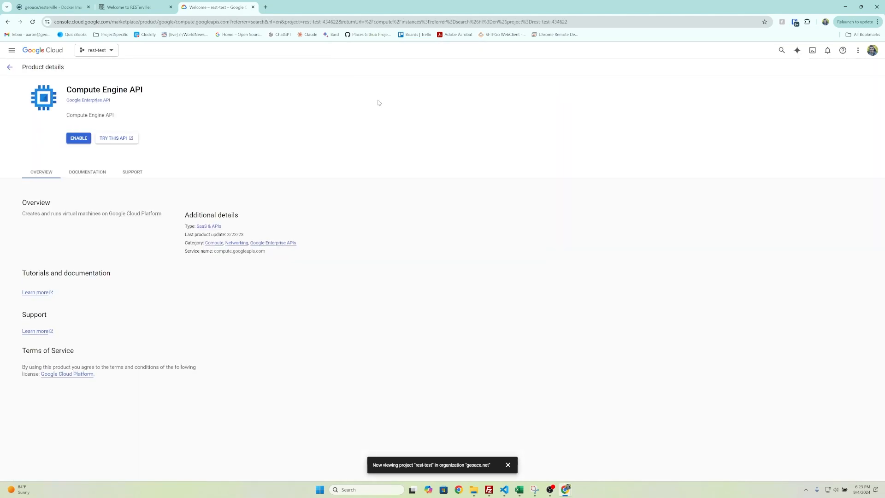
{"action": "left_click", "coordinate": [74, 140]}
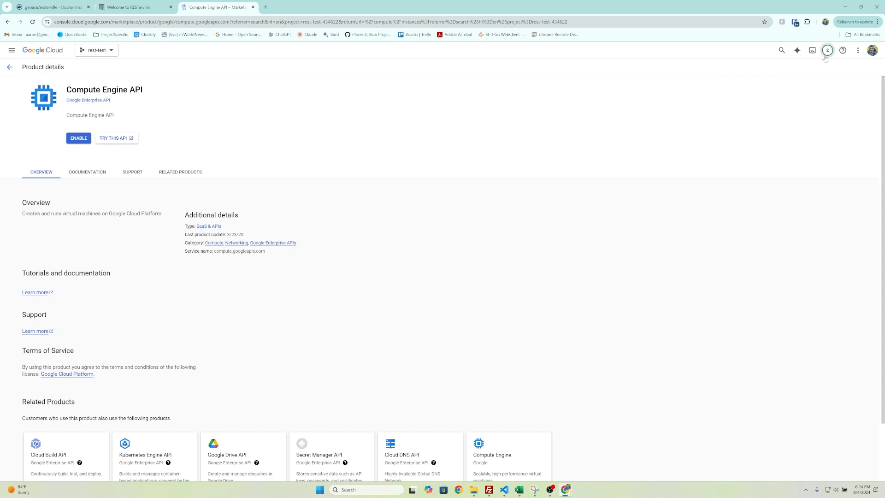
- Open Cloud Run and start deploying a new container service
{"action": "left_click", "coordinate": [781, 50]}
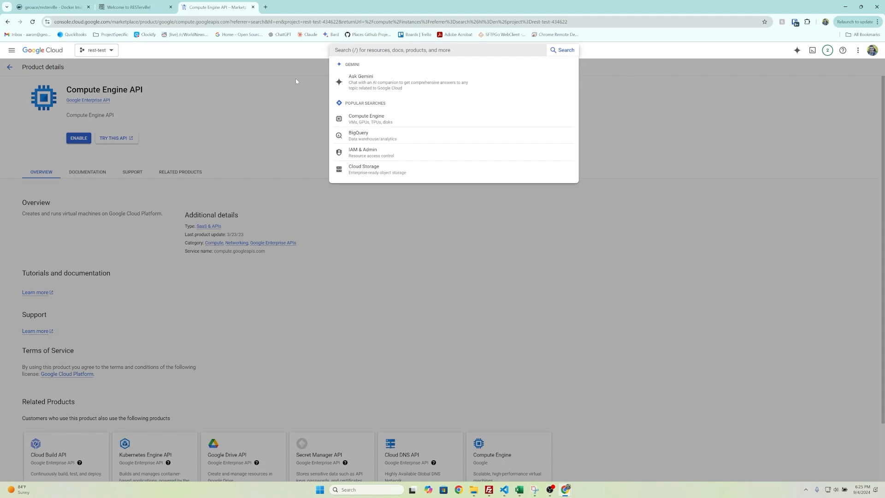
{"action": "type", "text": "cloud run"}
{"action": "left_click", "coordinate": [383, 97]}
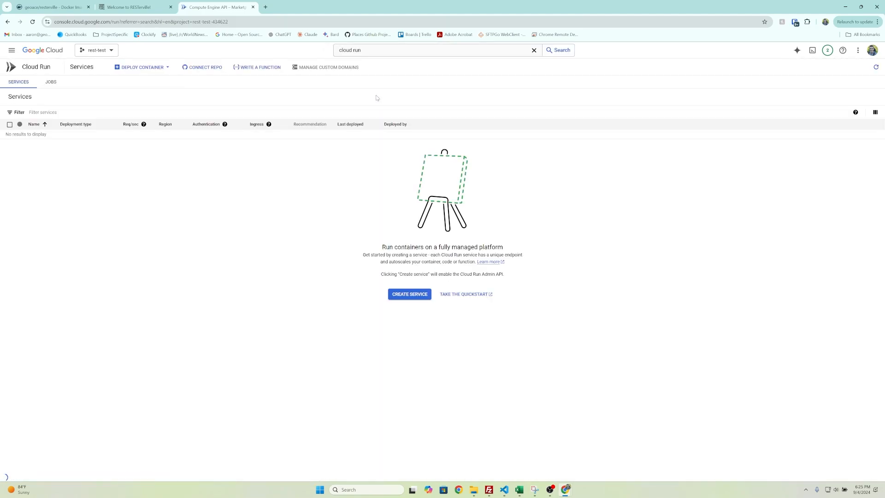
{"action": "left_click", "coordinate": [136, 68]}
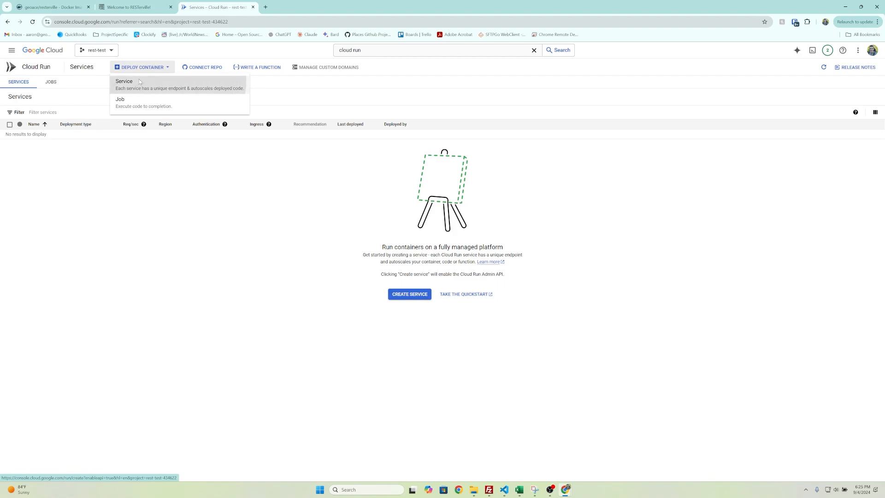
{"action": "left_click", "coordinate": [139, 80]}
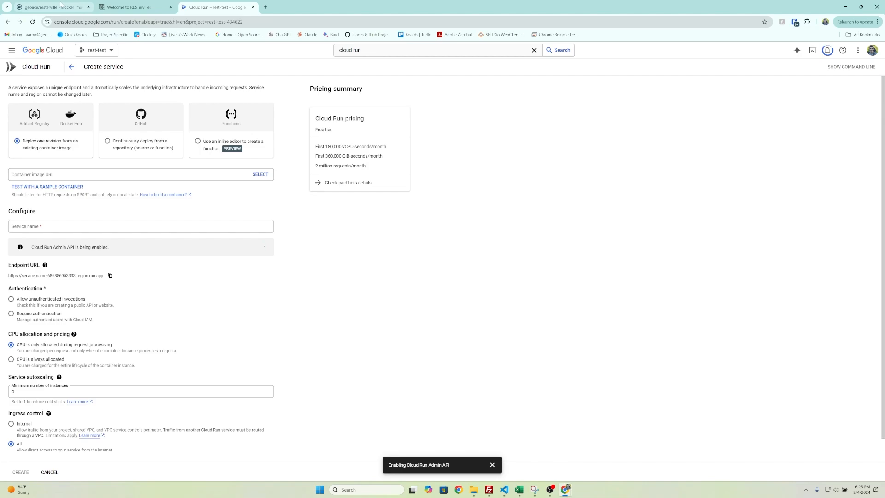
- Copy the geoace/resterville repository name from the Docker Hub page
{"action": "left_click", "coordinate": [73, 7]}
{"action": "right_click", "coordinate": [220, 109]}
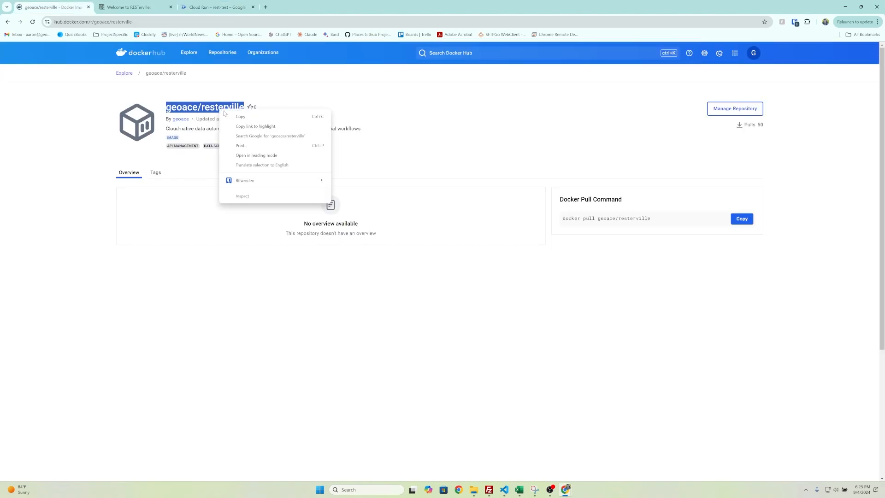
{"action": "left_click", "coordinate": [236, 115]}
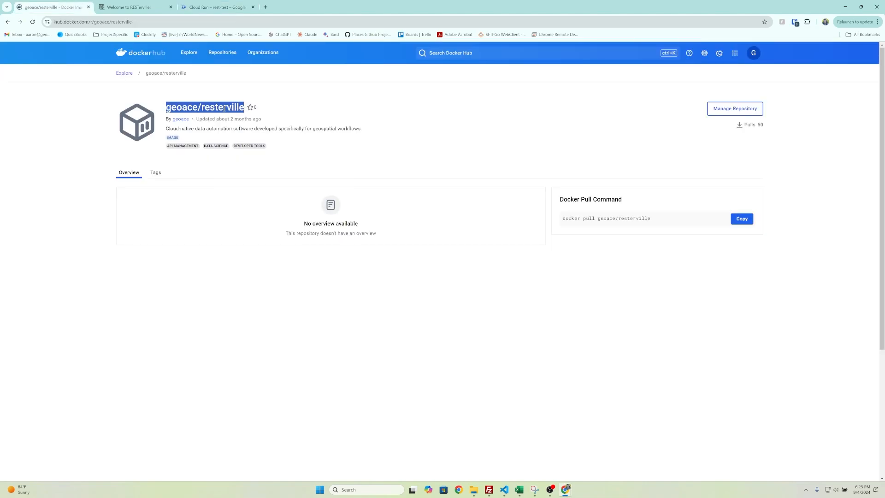
- Return to the Cloud Run form and paste geoace/resterville as the container image URL
{"action": "left_click", "coordinate": [147, 10]}
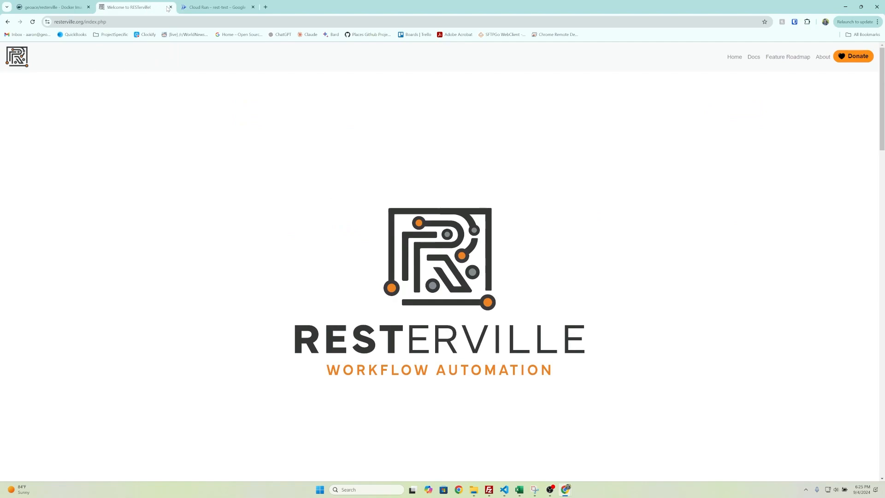
{"action": "left_click", "coordinate": [191, 7]}
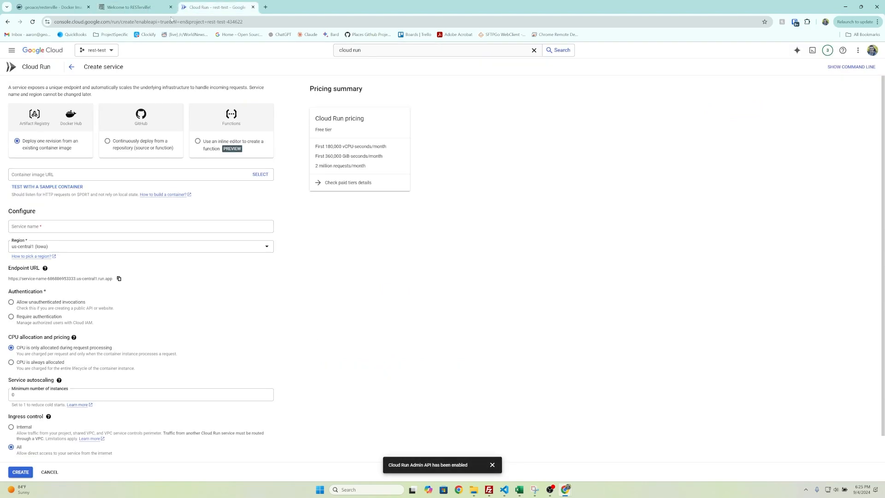
{"action": "left_click", "coordinate": [39, 175]}
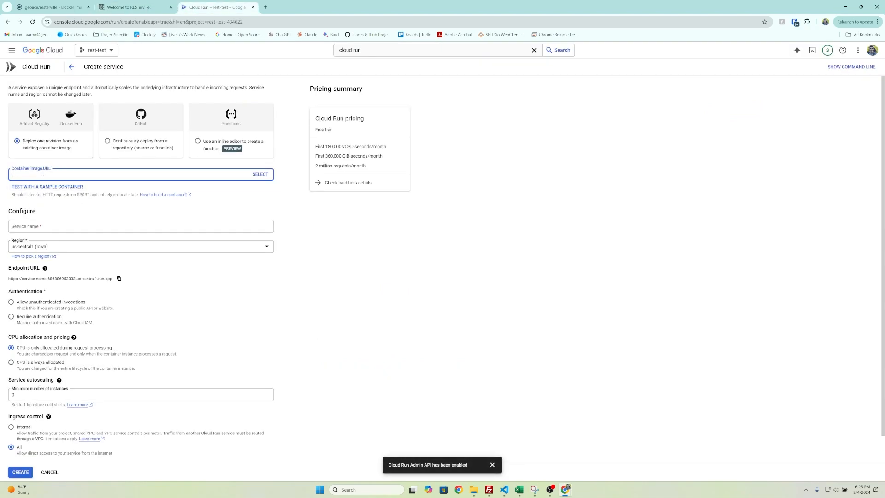
{"action": "type", "text": "geoace/resterville"}
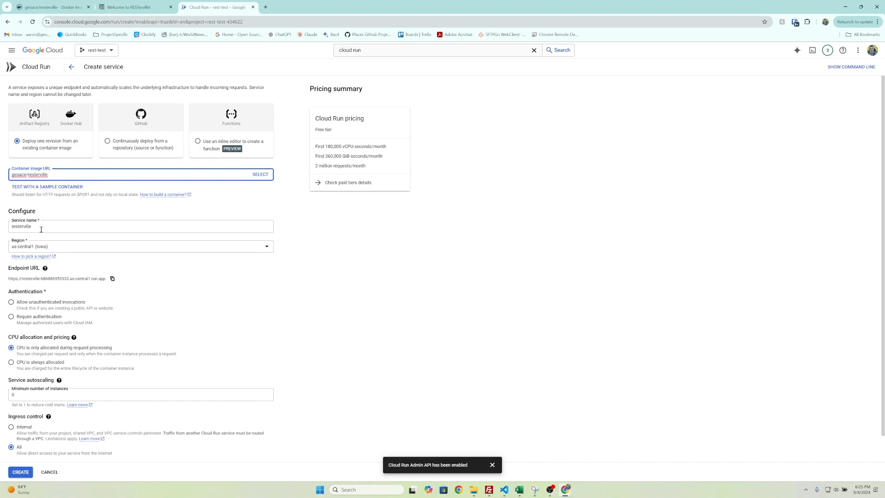
- Set the service region to us-east5 (Columbus)
{"action": "left_click", "coordinate": [48, 248]}
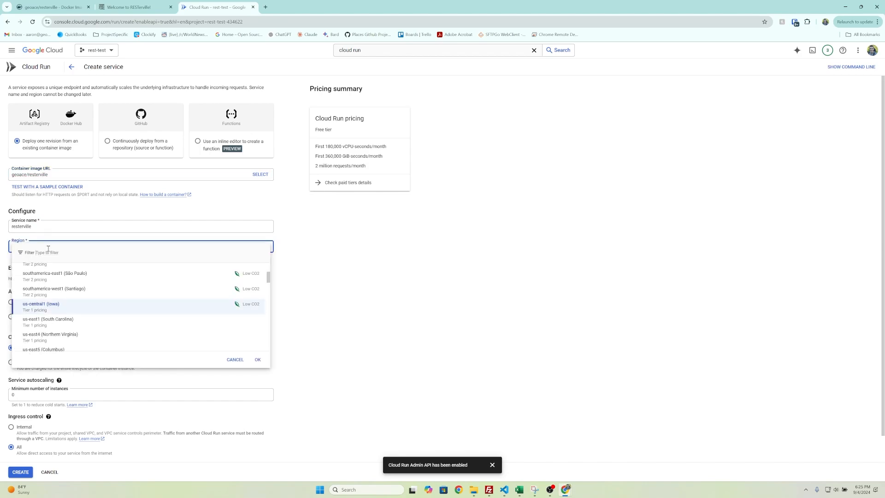
{"action": "scroll", "coordinate": [70, 306], "scroll_direction": "down", "scroll_amount": 1}
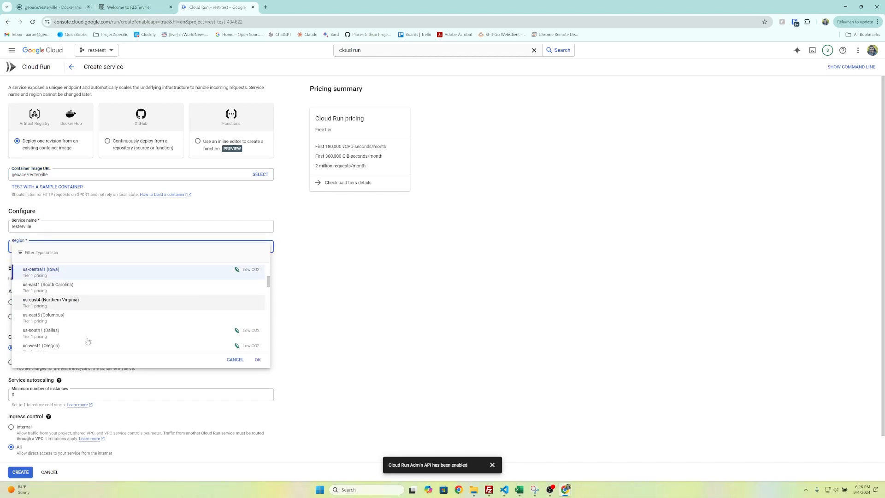
{"action": "left_click", "coordinate": [63, 319]}
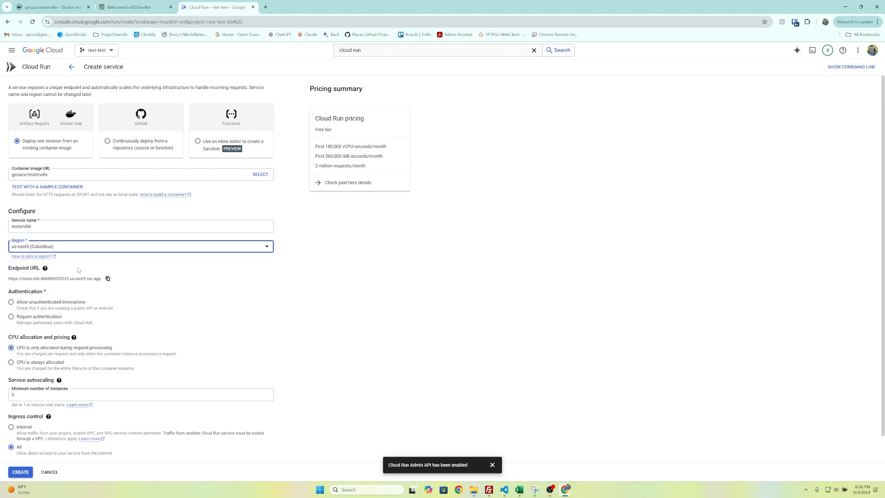
- Allow unauthenticated invocations and expand the Container(s), Volumes, Networking, Security settings
{"action": "scroll", "coordinate": [78, 270], "scroll_direction": "down", "scroll_amount": 1}
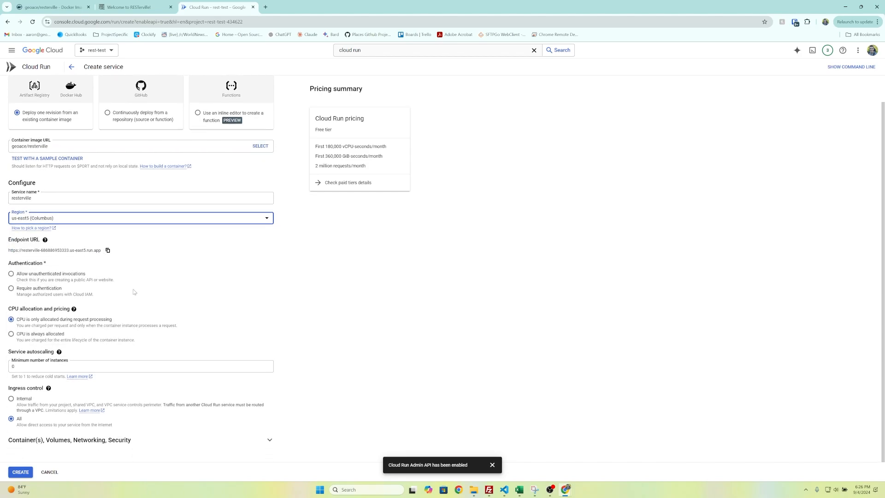
{"action": "left_click", "coordinate": [11, 274]}
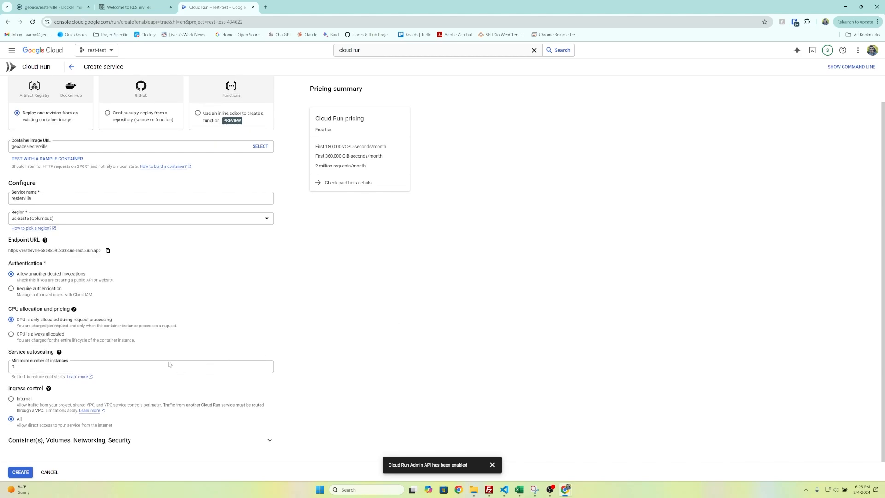
{"action": "left_click", "coordinate": [81, 440]}
{"action": "scroll", "coordinate": [350, 313], "scroll_direction": "down", "scroll_amount": 7}
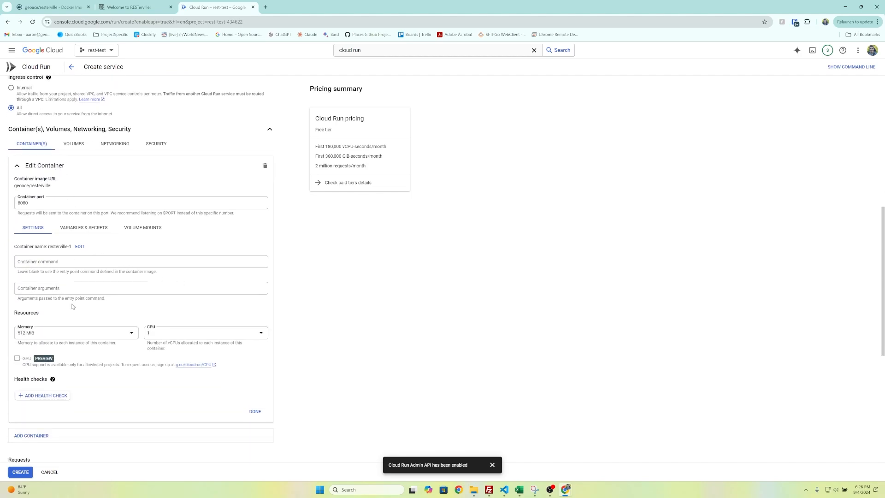
- Set the container's memory to 4 GiB and its CPU to 2
{"action": "left_click", "coordinate": [64, 333]}
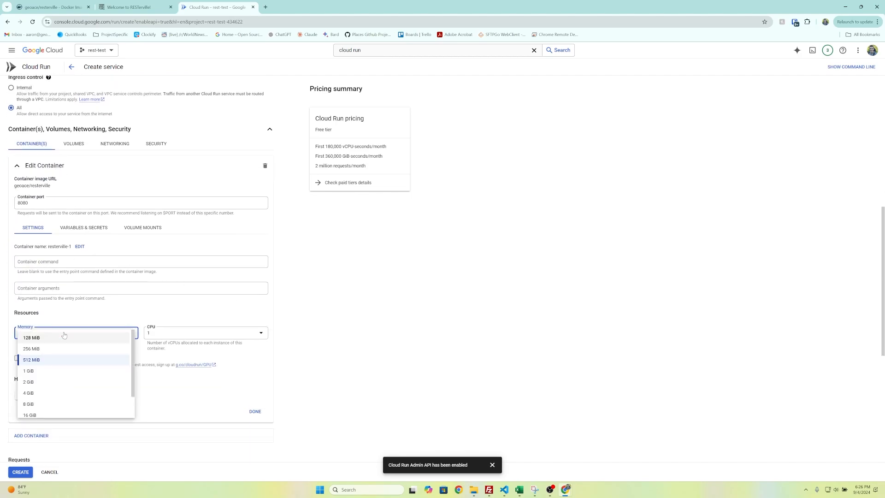
{"action": "left_click", "coordinate": [36, 395]}
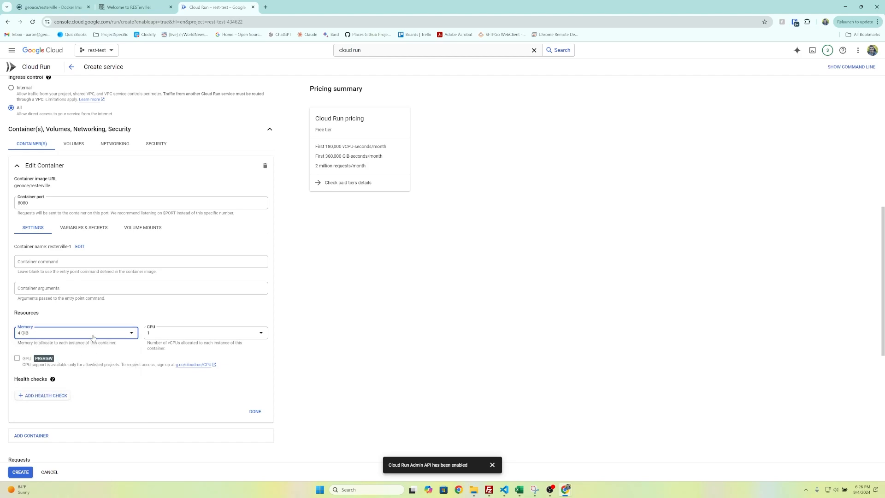
{"action": "left_click", "coordinate": [161, 336]}
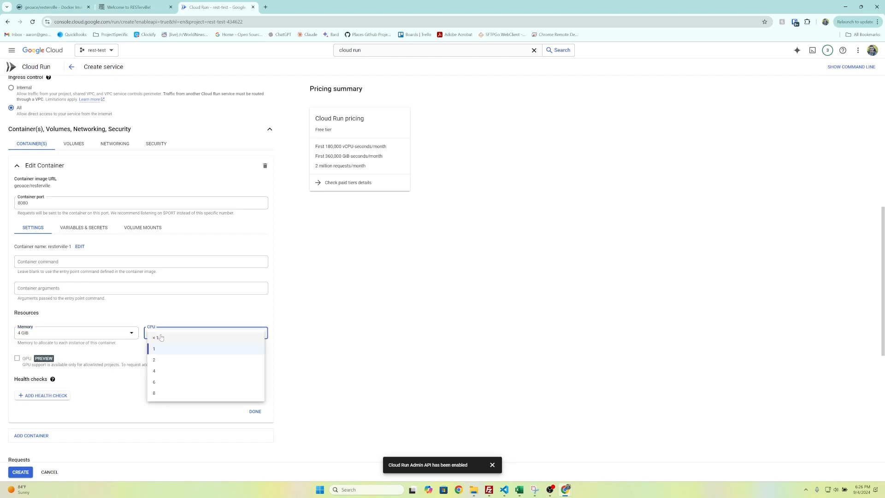
{"action": "left_click", "coordinate": [160, 360]}
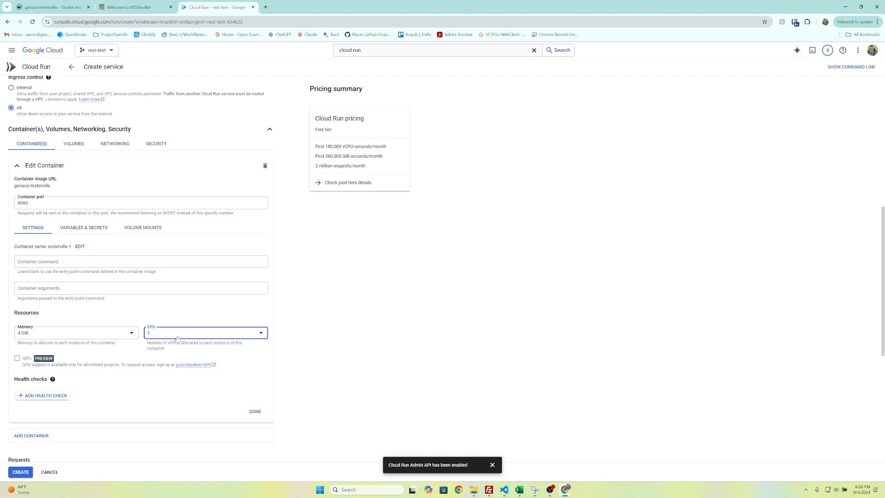
- Add a container environment variable named API_KEY
{"action": "left_click", "coordinate": [94, 228]}
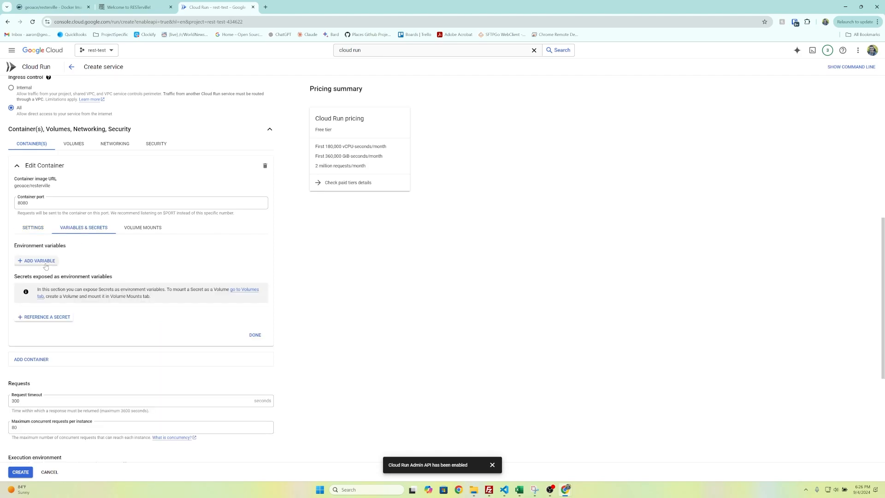
{"action": "left_click", "coordinate": [45, 266]}
{"action": "left_click", "coordinate": [66, 265]}
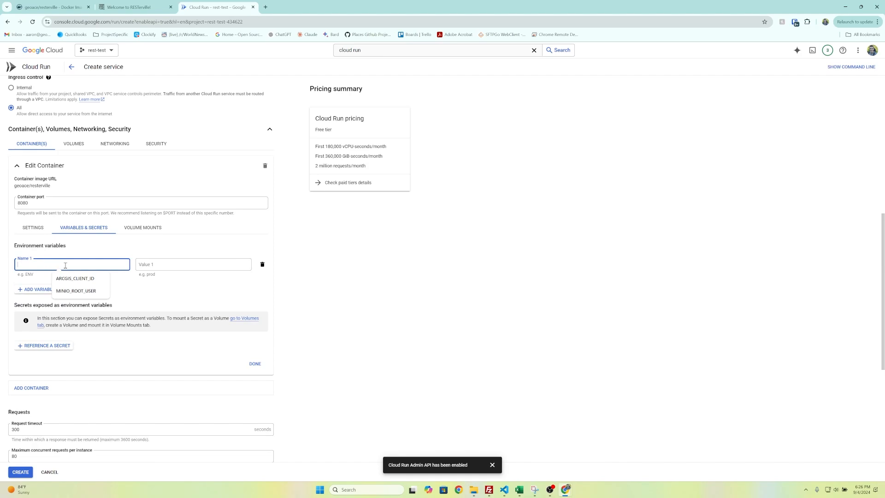
{"action": "type", "text": "API_"}
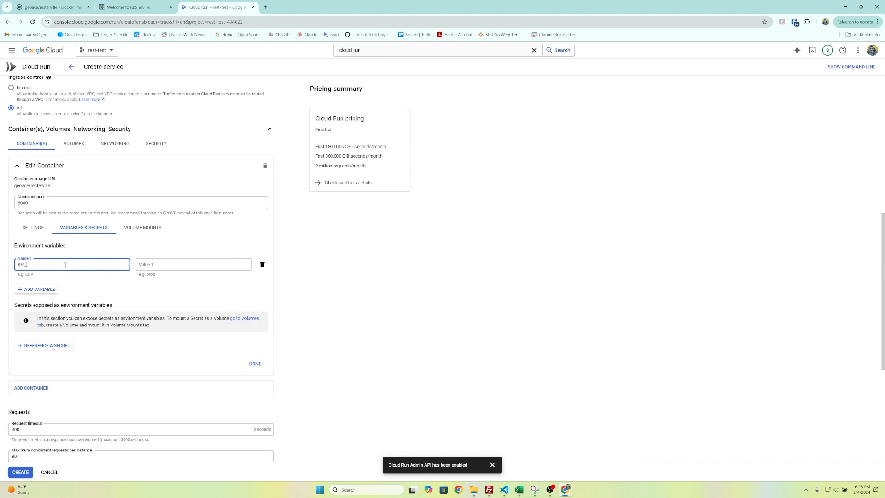
{"action": "type", "text": "KEY"}
{"action": "left_click", "coordinate": [186, 267]}
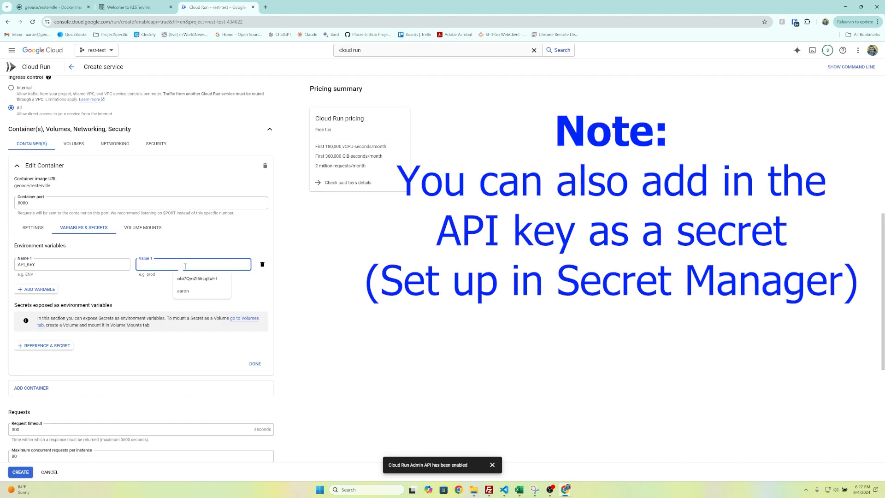
- Enter the API key as the API_KEY variable's value, finish the container, and create the service
{"action": "type", "text": "restervill"}
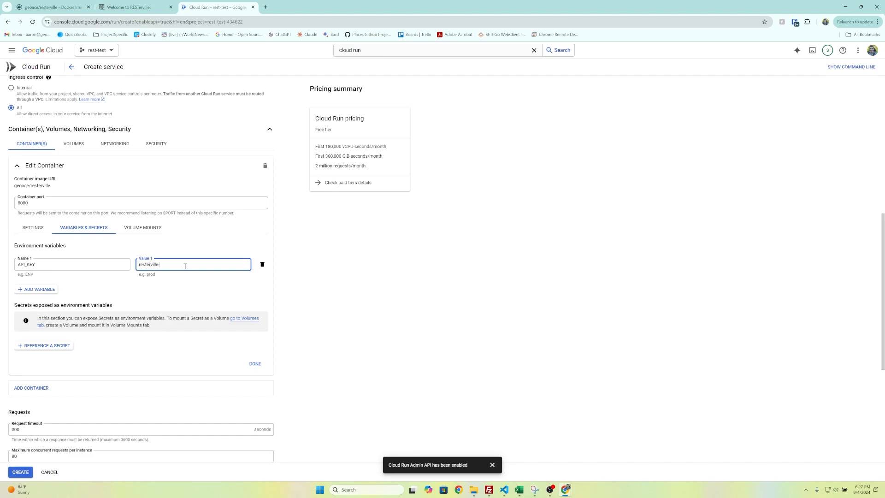
{"action": "type", "text": "e-TEST"}
{"action": "left_click", "coordinate": [255, 364]}
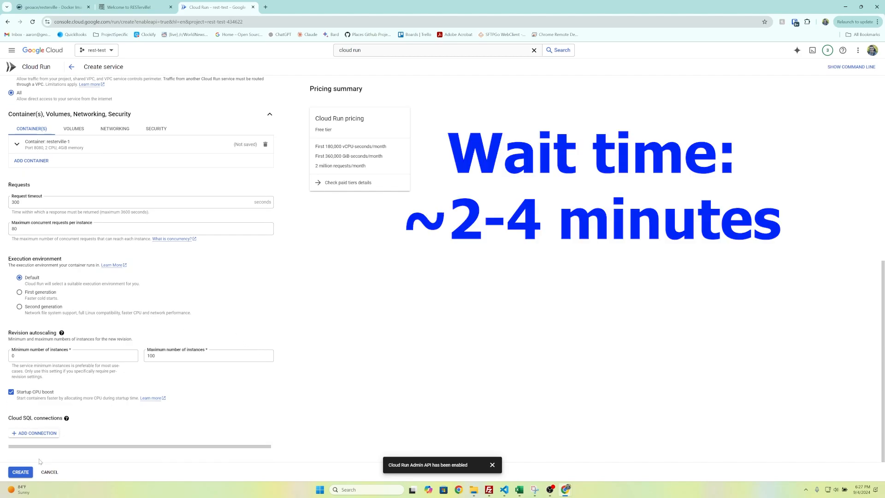
{"action": "left_click", "coordinate": [25, 471]}
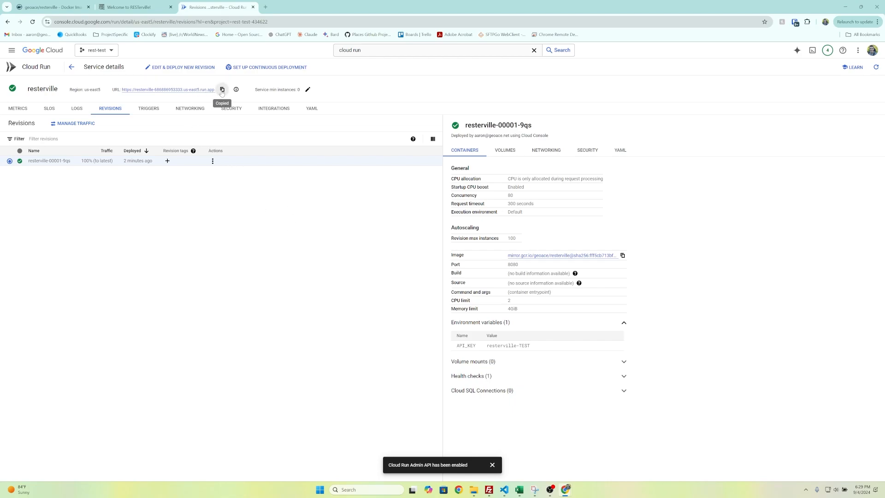
- Open the deployed service's URL in a new browser tab
{"action": "left_click", "coordinate": [265, 7]}
{"action": "type", "text": "https://resterville-686886953333.us-east5.run.app"}
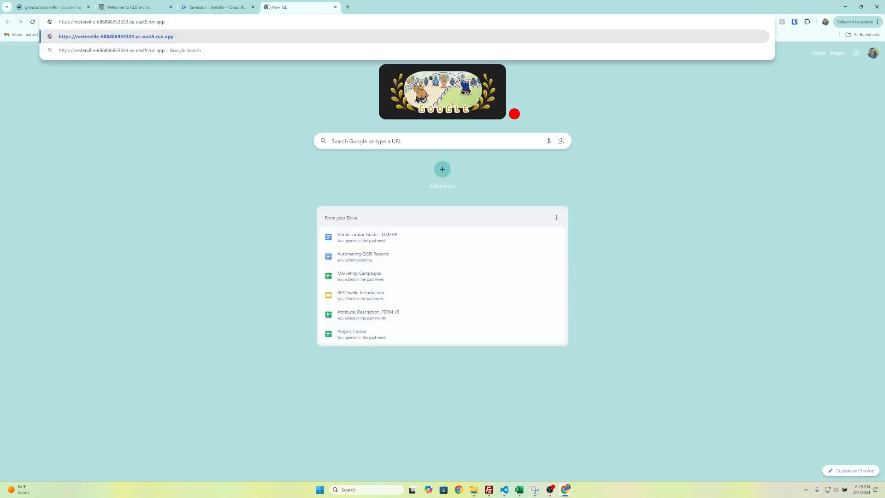